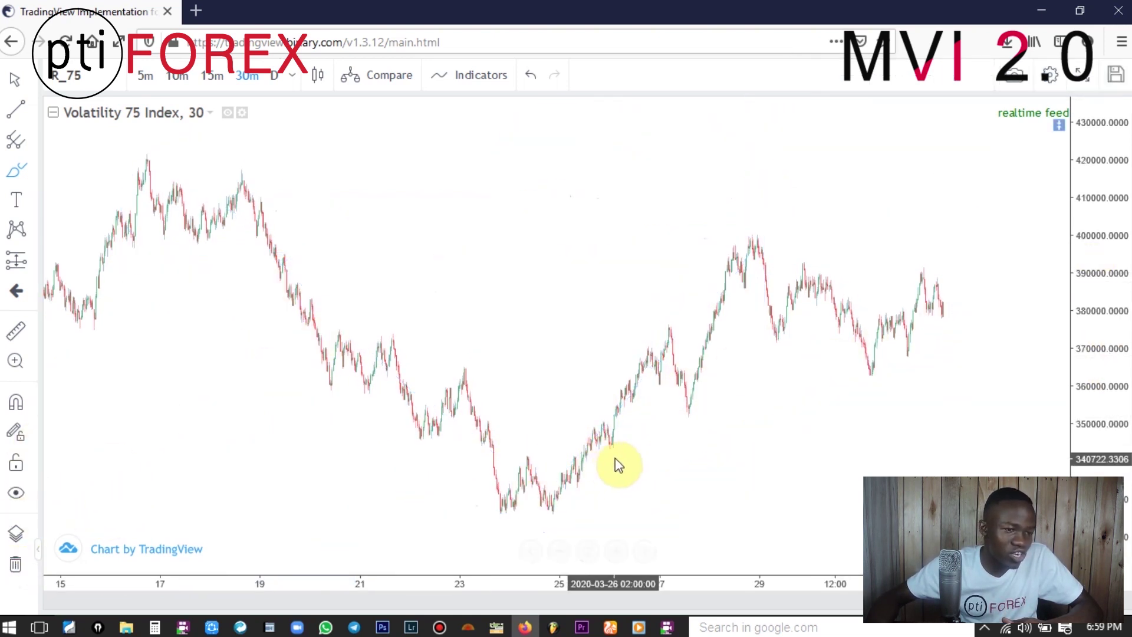
Brush a freehand support line near 370000 beneath the recent lows on the Volatility 75 30m chart.
mouse_move(737, 184)
left_mouse_down()
mouse_move(748, 346)
mouse_move(990, 376)
mouse_move(974, 343)
left_mouse_up()
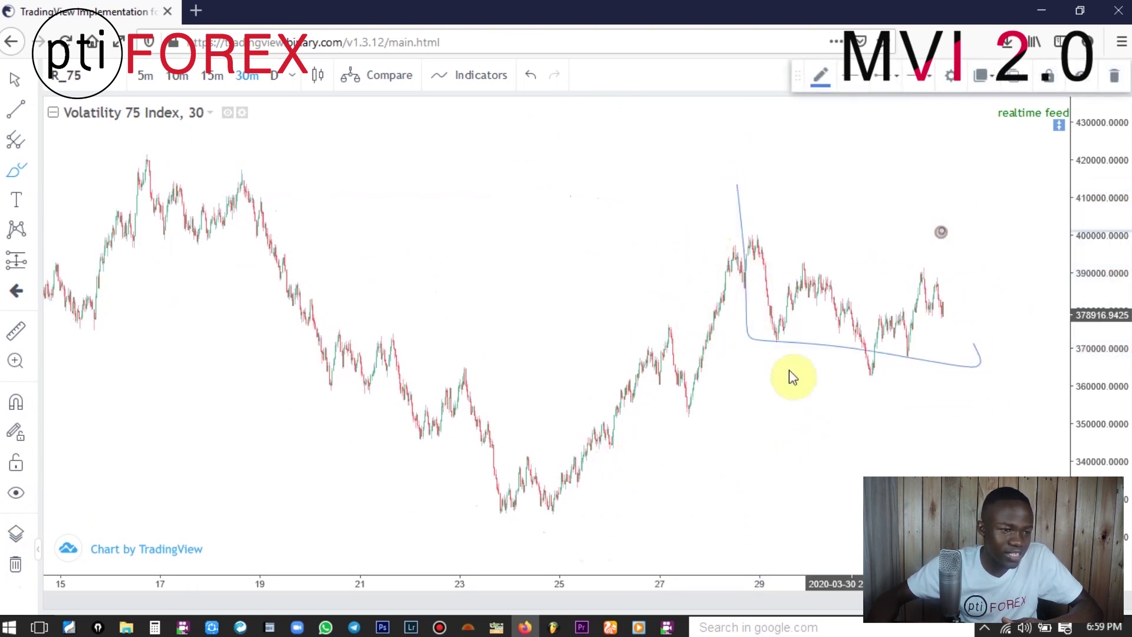
Sketch a rising arrow, a horizontal level line, a downward arrow and a second level line with an up arrow.
mouse_move(607, 534)
left_mouse_down()
mouse_move(666, 443)
mouse_move(697, 435)
mouse_move(648, 441)
left_mouse_up()
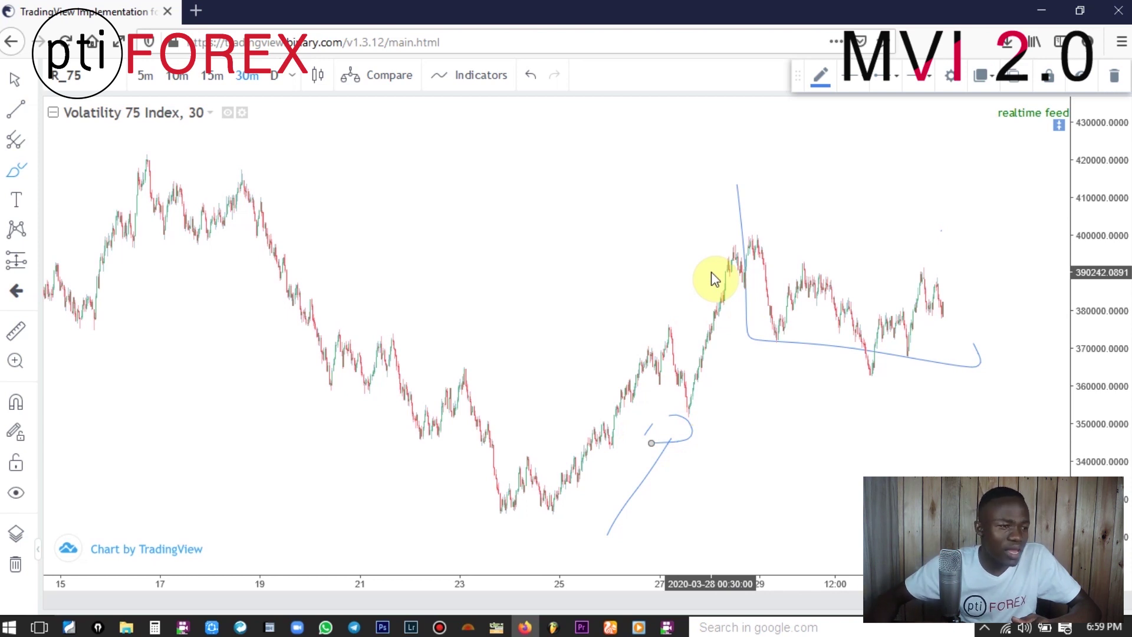
left_click_drag(280, 349, 841, 334)
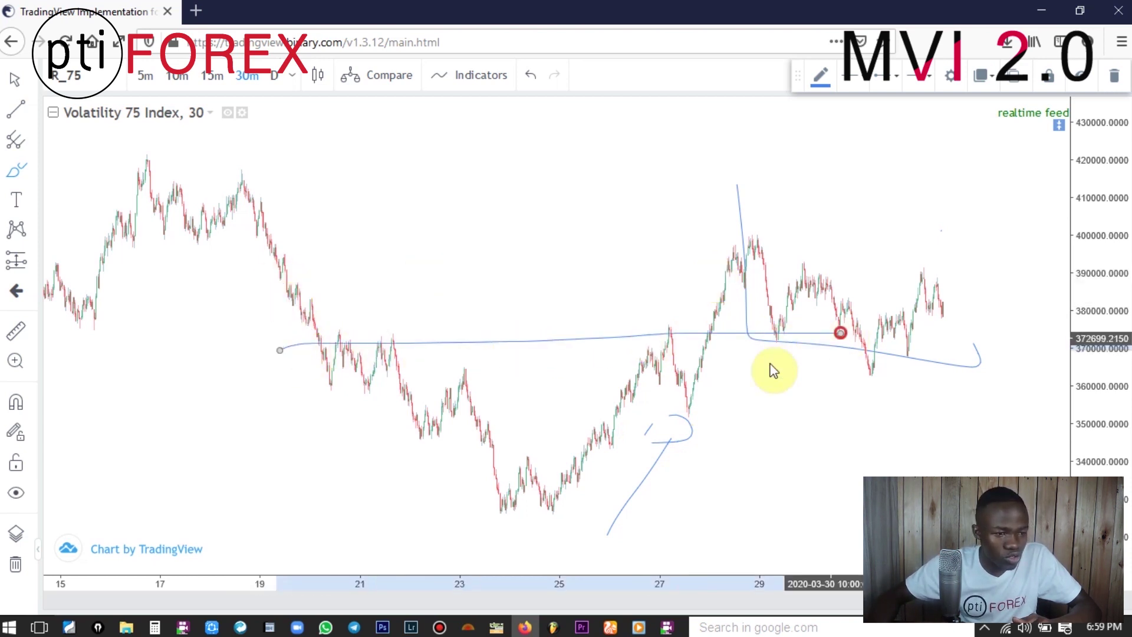
mouse_move(724, 355)
left_mouse_down()
mouse_move(722, 433)
mouse_move(717, 454)
mouse_move(707, 449)
mouse_move(716, 473)
mouse_move(750, 446)
mouse_move(715, 450)
left_mouse_up()
mouse_move(147, 325)
left_mouse_down()
mouse_move(736, 340)
mouse_move(707, 335)
mouse_move(698, 302)
mouse_move(690, 156)
mouse_move(747, 188)
mouse_move(657, 195)
left_mouse_up()
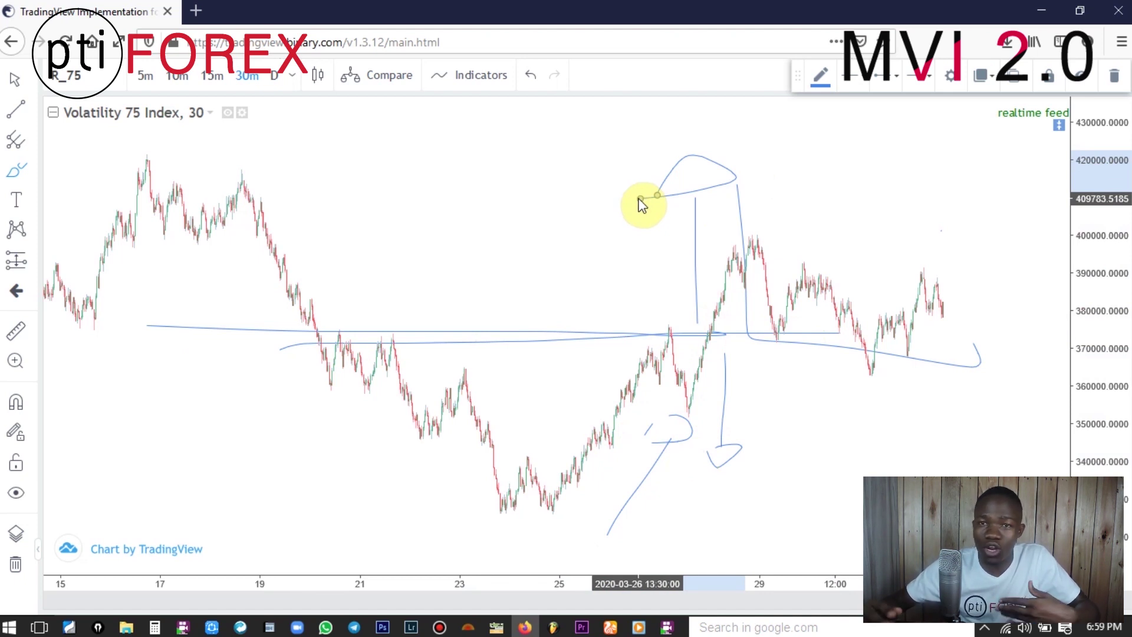
Write 'SO' above the levels, extend another horizontal line, and draw a downtrend line from March 17 to March 25.
left_click_drag(540, 267, 479, 297)
mouse_move(580, 274)
left_mouse_down()
mouse_move(614, 288)
mouse_move(556, 288)
left_mouse_up()
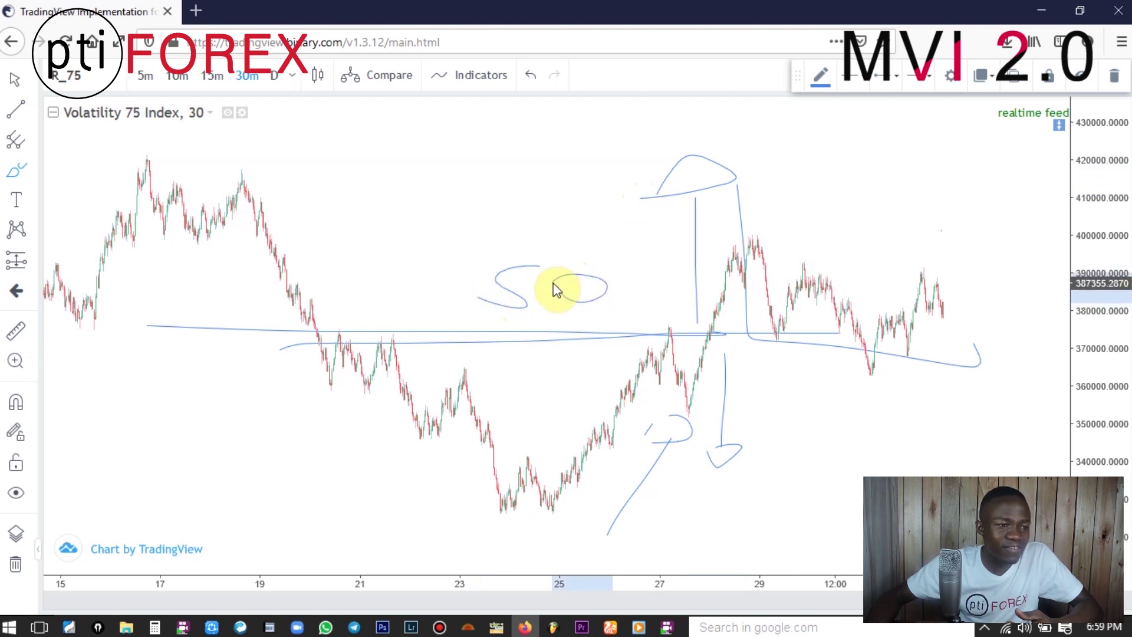
left_click(126, 345)
left_click_drag(175, 345, 495, 325)
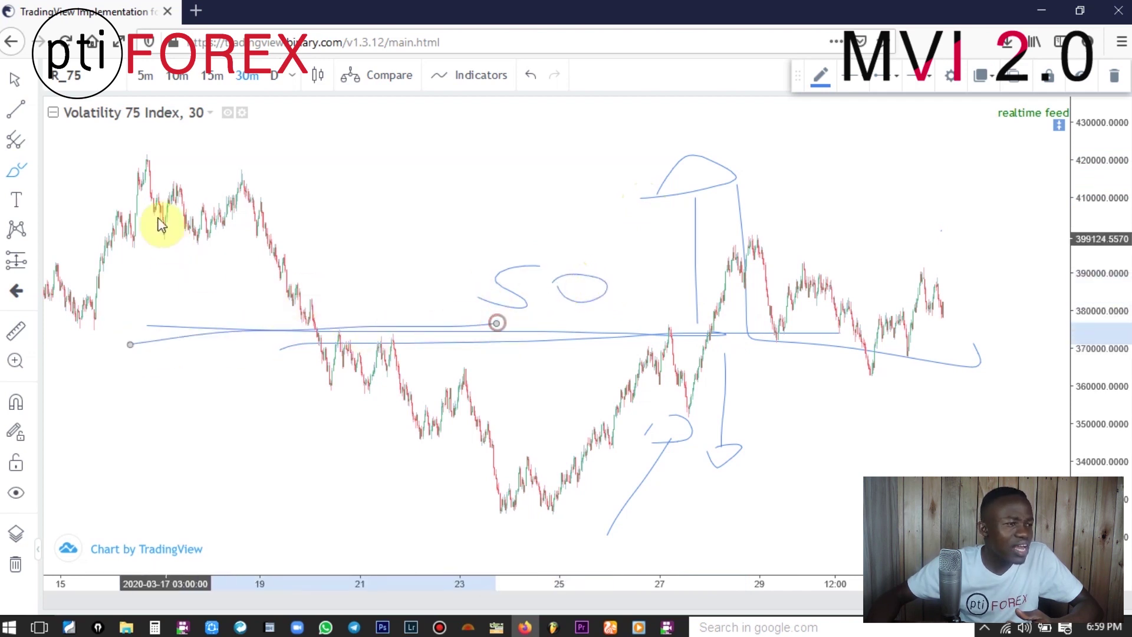
mouse_move(157, 166)
left_mouse_down()
mouse_move(271, 277)
mouse_move(588, 484)
left_mouse_up()
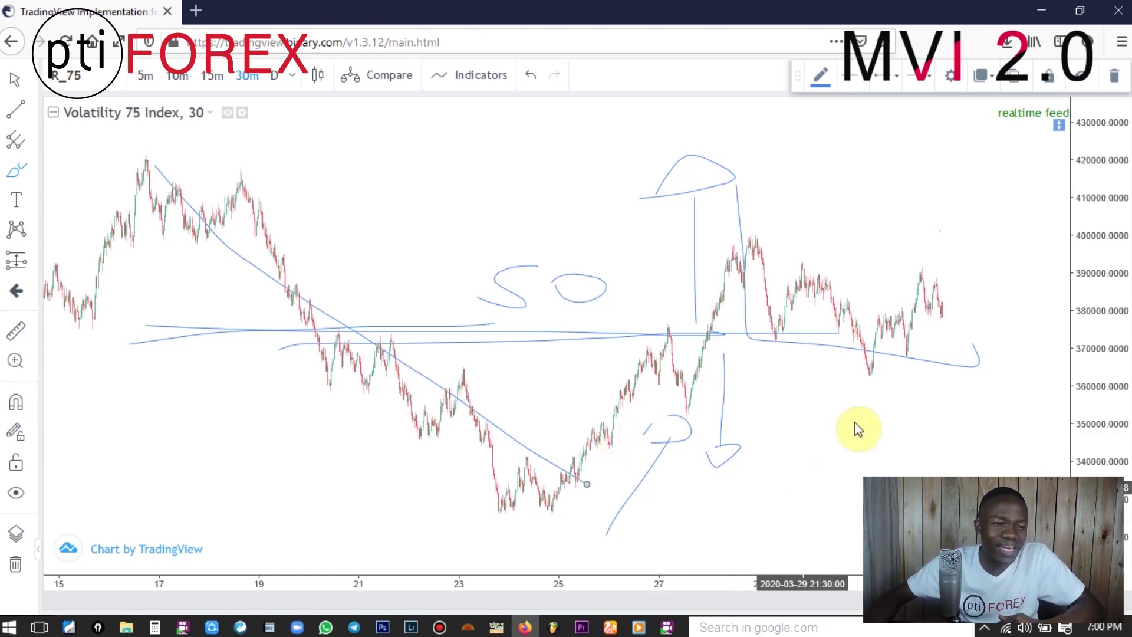
Compress the price scale, switch to the Cursor tool and pan toward higher prices.
left_click_drag(1115, 372, 1104, 194)
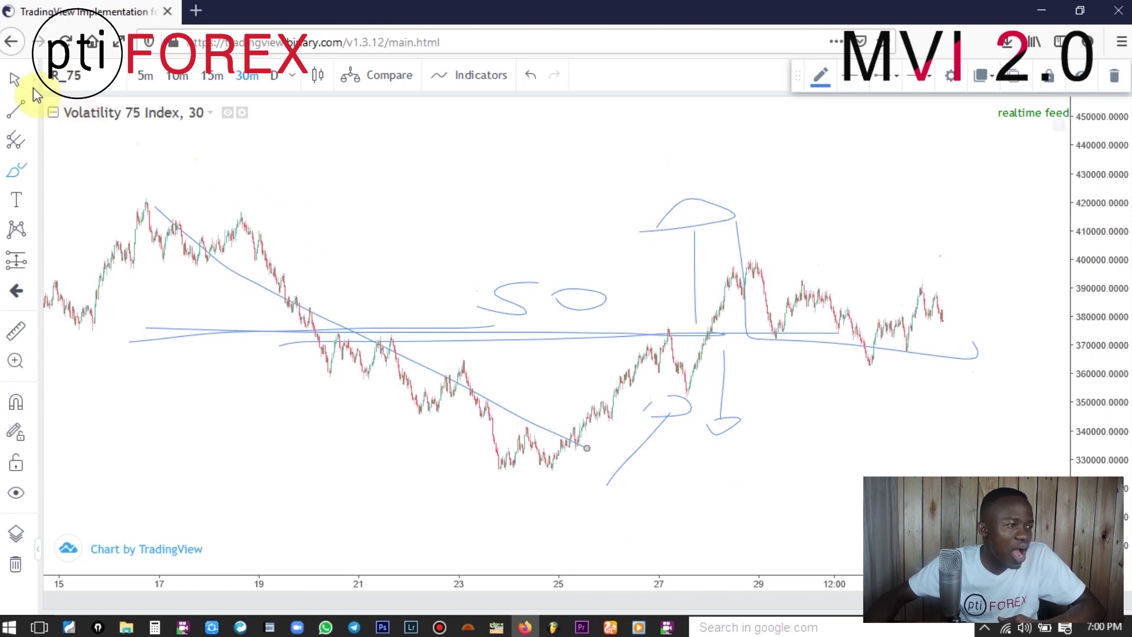
left_click(16, 81)
left_click_drag(649, 171, 647, 450)
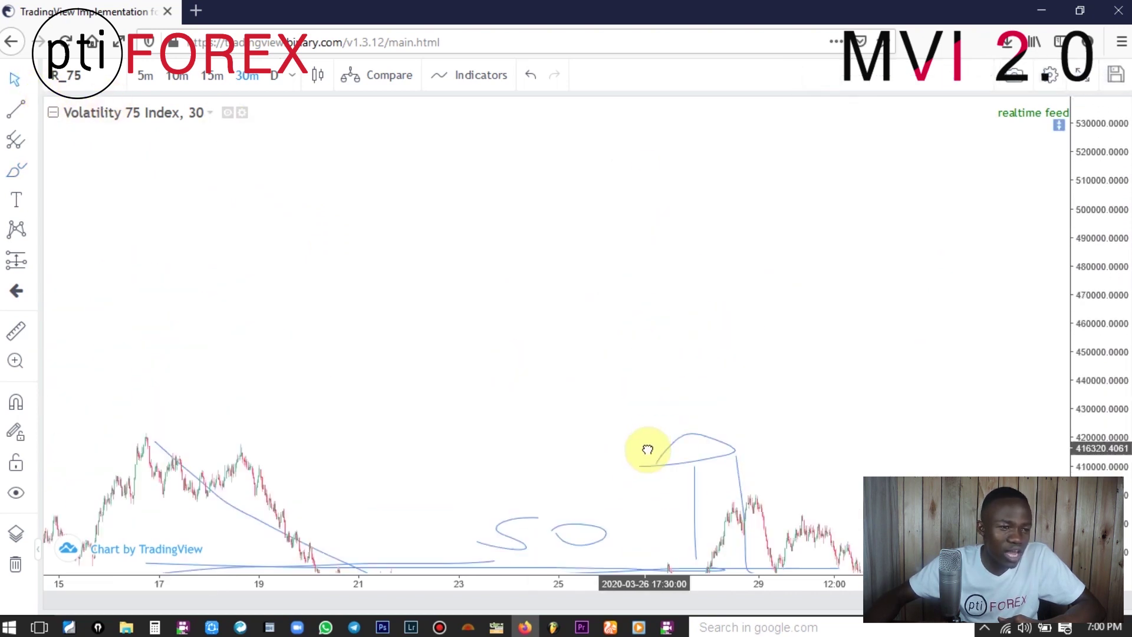
Pan to a blank early-March area around 720000–840000 with no candles.
left_click_drag(720, 144, 702, 487)
mouse_move(609, 427)
left_mouse_down()
mouse_move(780, 366)
mouse_move(796, 409)
left_mouse_up()
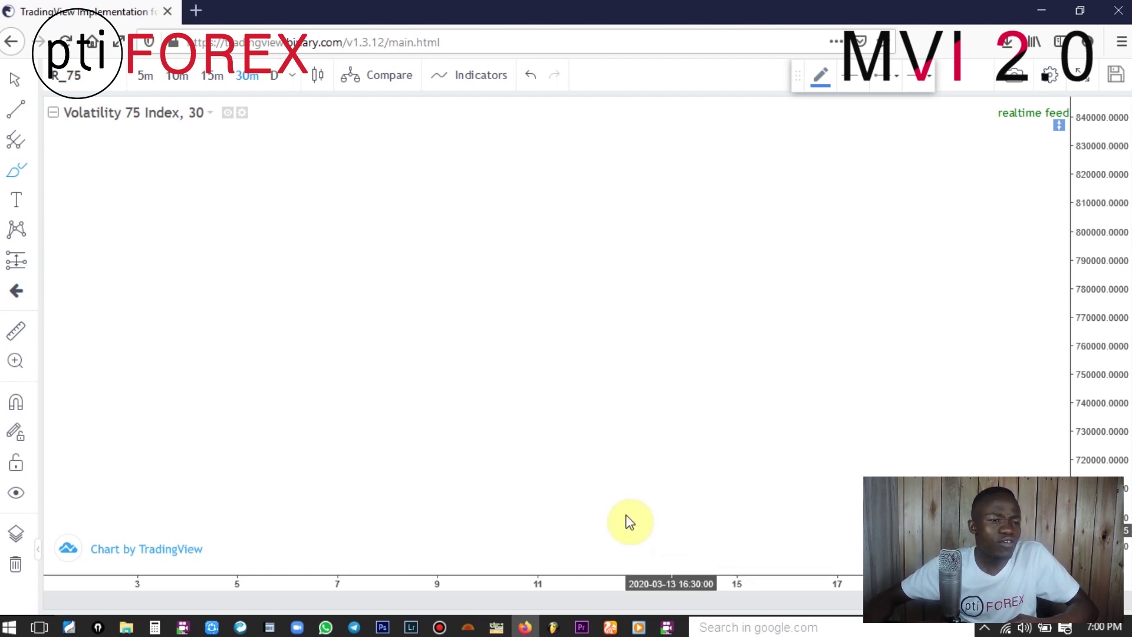
Sketch a rising zigzag under a large arch, loop its dip and peaks, then add a falling zigzag.
mouse_move(354, 479)
left_mouse_down()
mouse_move(401, 361)
mouse_move(436, 400)
mouse_move(495, 248)
mouse_move(537, 338)
mouse_move(559, 233)
mouse_move(609, 163)
mouse_move(664, 282)
mouse_move(686, 204)
mouse_move(724, 167)
left_mouse_up()
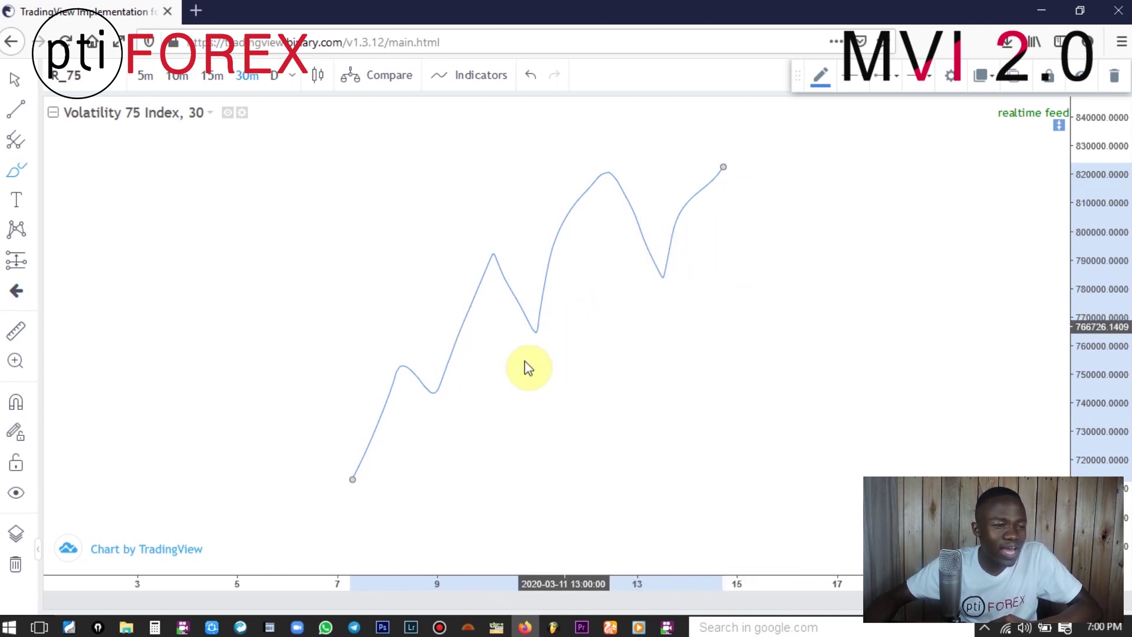
mouse_move(328, 391)
left_mouse_down()
mouse_move(432, 234)
mouse_move(567, 156)
mouse_move(678, 143)
mouse_move(786, 168)
mouse_move(830, 195)
mouse_move(880, 273)
mouse_move(924, 406)
mouse_move(914, 456)
mouse_move(933, 475)
mouse_move(957, 406)
mouse_move(903, 425)
left_mouse_up()
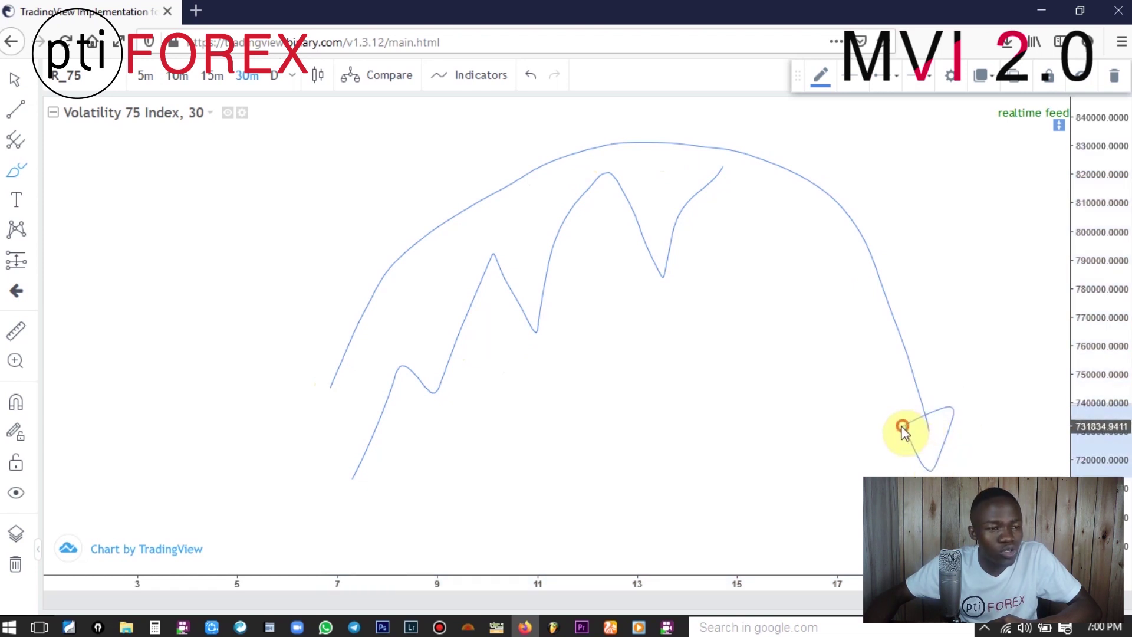
mouse_move(433, 371)
left_mouse_down()
mouse_move(391, 354)
mouse_move(390, 399)
mouse_move(416, 422)
mouse_move(435, 403)
mouse_move(433, 370)
left_mouse_up()
mouse_move(494, 246)
left_mouse_down()
mouse_move(480, 264)
mouse_move(483, 331)
mouse_move(528, 373)
mouse_move(539, 301)
mouse_move(494, 246)
left_mouse_up()
mouse_move(610, 167)
left_mouse_down()
mouse_move(596, 214)
mouse_move(626, 286)
mouse_move(682, 300)
mouse_move(641, 203)
mouse_move(610, 167)
left_mouse_up()
mouse_move(722, 181)
left_mouse_down()
mouse_move(786, 329)
mouse_move(793, 309)
mouse_move(844, 306)
mouse_move(862, 382)
mouse_move(907, 329)
mouse_move(957, 429)
left_mouse_up()
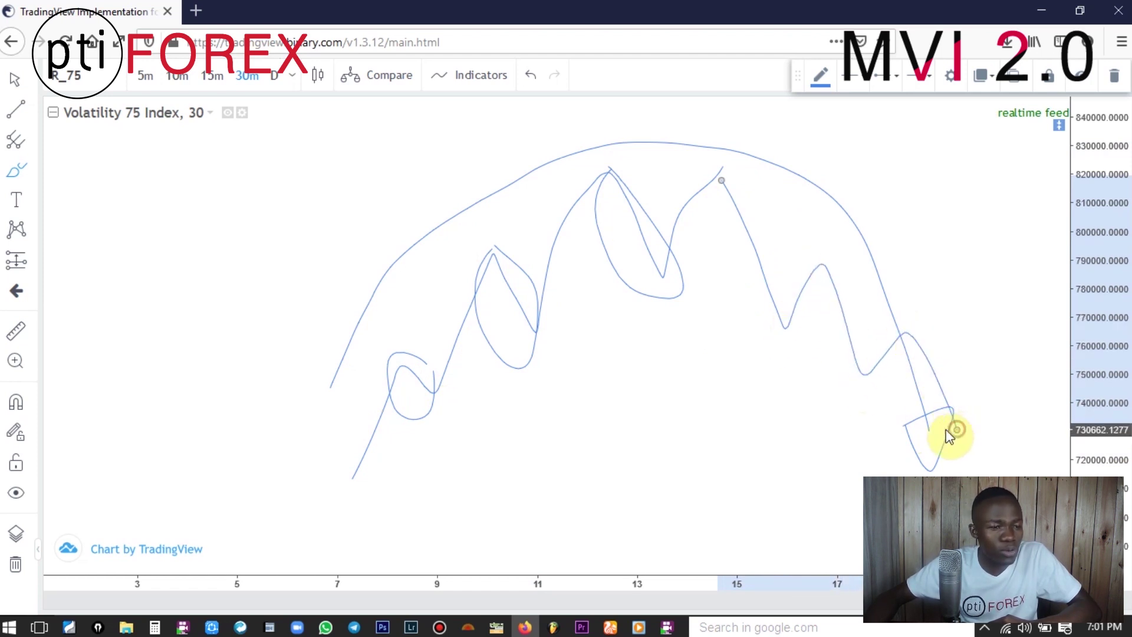
Draw a looped stroke at upper left, two circles with inner loops, and a double-curved smile beneath them.
mouse_move(83, 210)
left_mouse_down()
mouse_move(240, 232)
mouse_move(218, 204)
left_mouse_up()
mouse_move(113, 253)
left_mouse_down()
mouse_move(83, 306)
mouse_move(121, 278)
mouse_move(165, 309)
mouse_move(151, 281)
left_mouse_up()
mouse_move(308, 269)
left_mouse_down()
mouse_move(312, 366)
mouse_move(311, 263)
mouse_move(343, 298)
left_mouse_up()
mouse_move(150, 386)
left_mouse_down()
mouse_move(214, 458)
mouse_move(263, 393)
left_mouse_up()
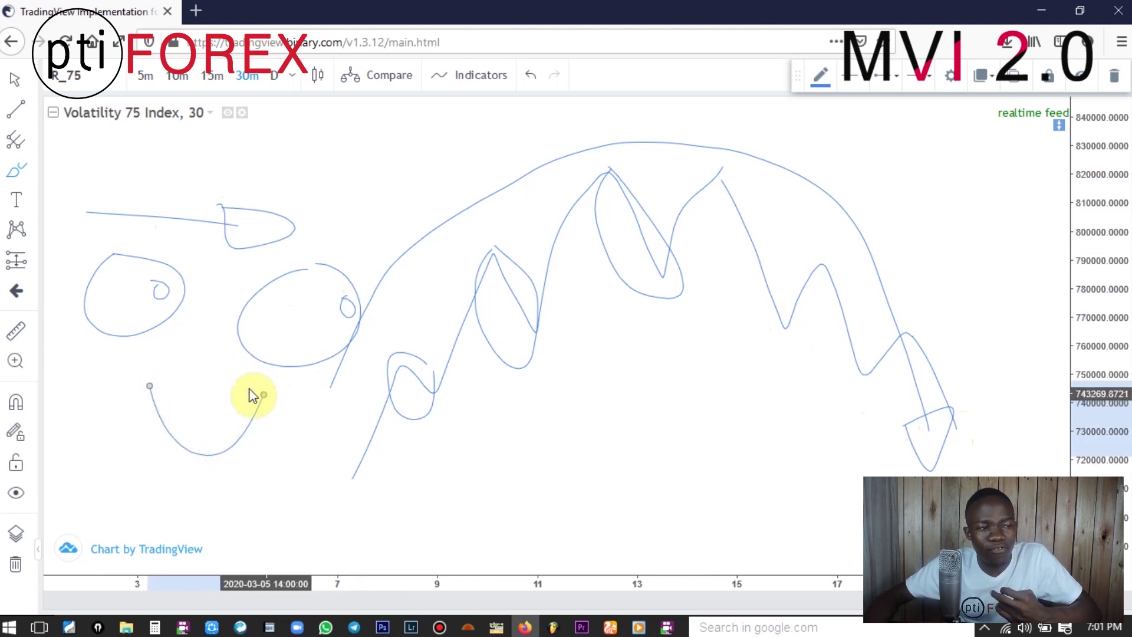
mouse_move(264, 394)
left_mouse_down()
mouse_move(214, 432)
mouse_move(173, 400)
mouse_move(159, 354)
mouse_move(146, 409)
mouse_move(162, 337)
left_mouse_up()
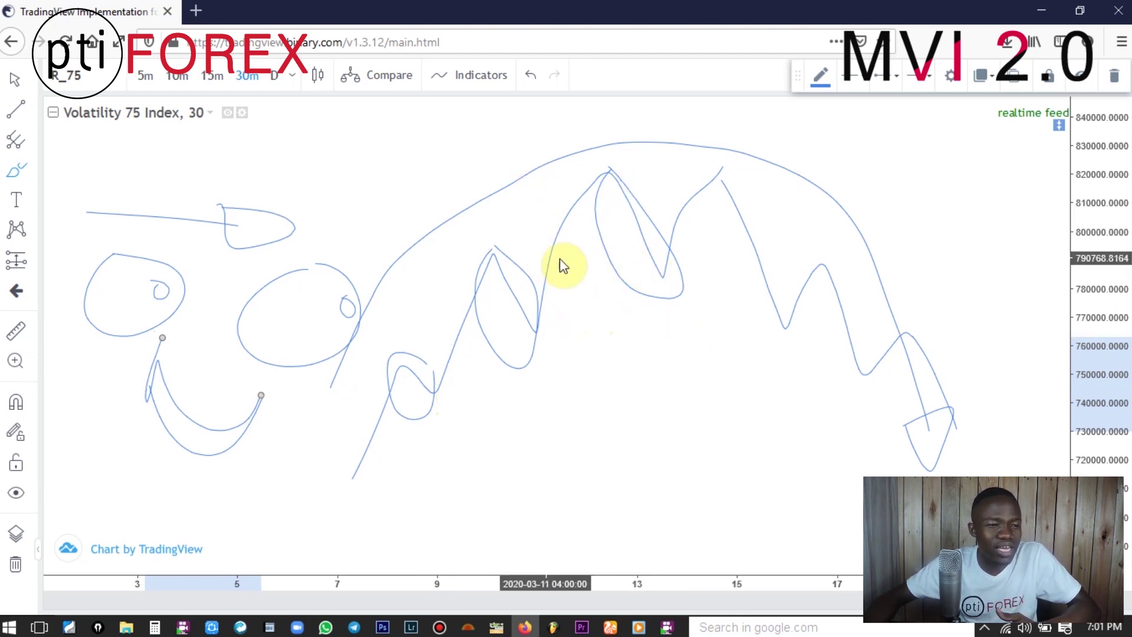
left_click(372, 81)
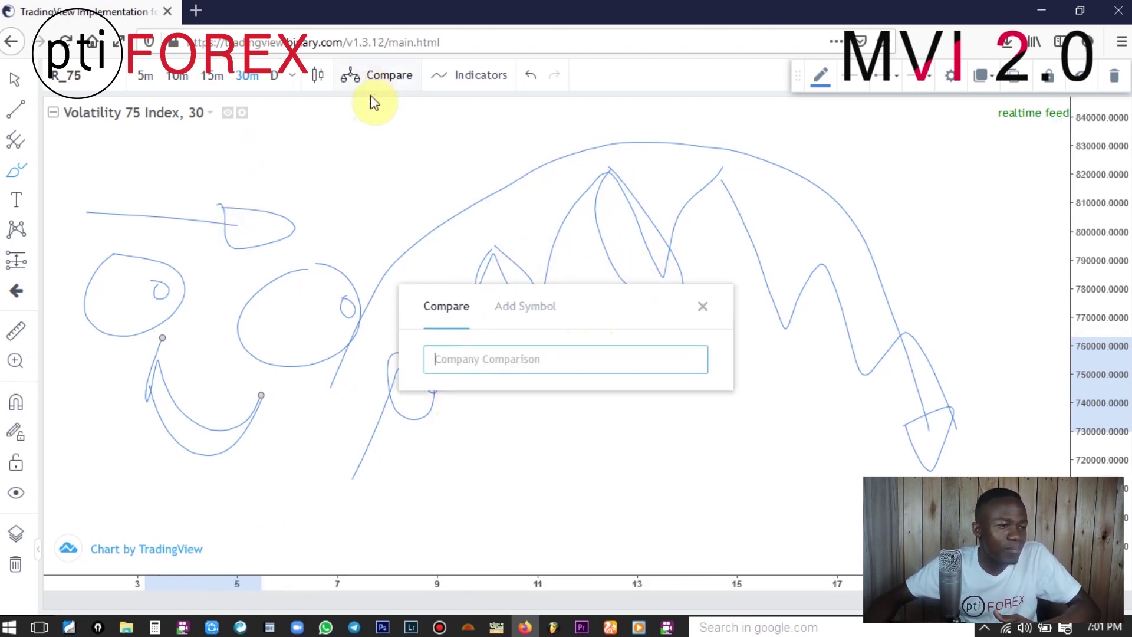
Close Compare, add the Stochastic (33, 13, 8) indicator via 'sto', and remove the Stoch (14, 1, 3) pane.
left_click(702, 307)
left_click(448, 81)
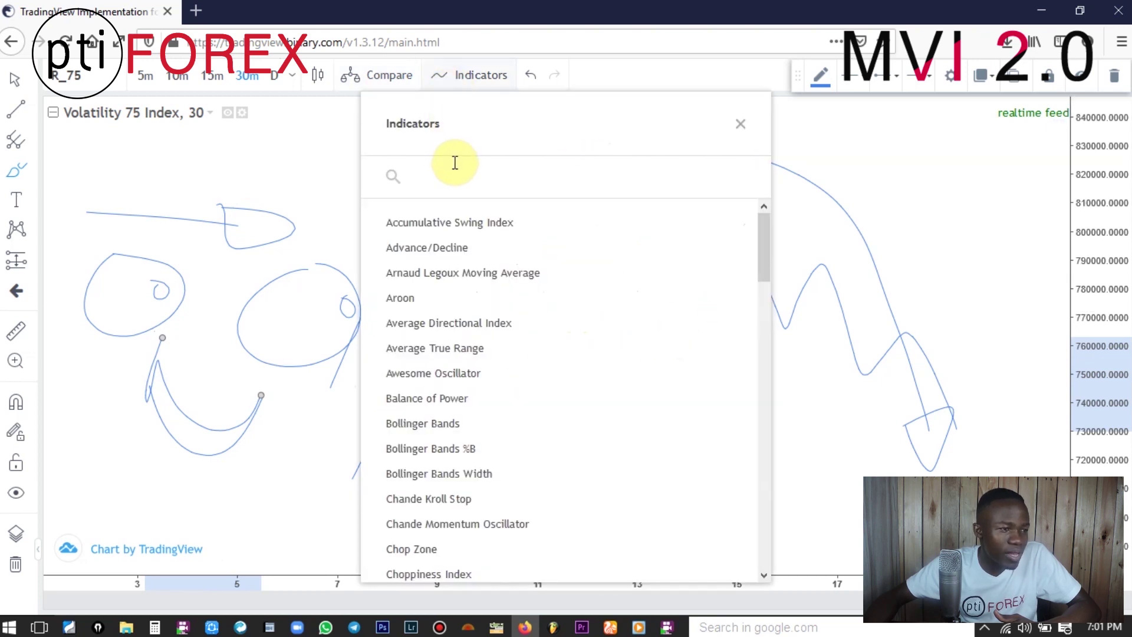
left_click(441, 179)
type("sto")
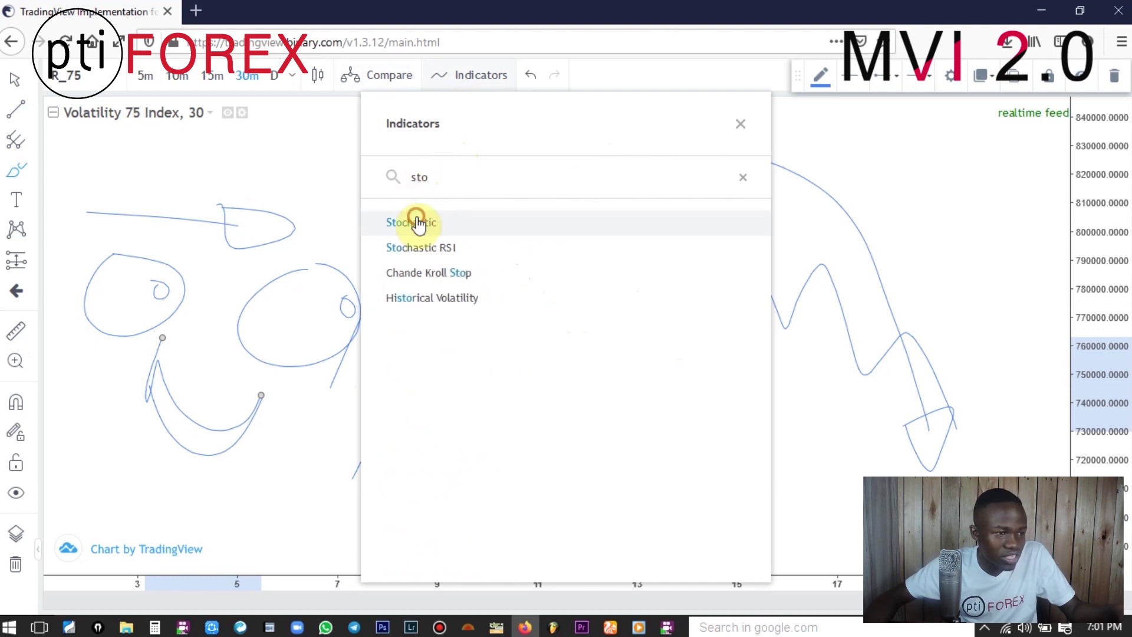
left_click(417, 223)
left_click(854, 285)
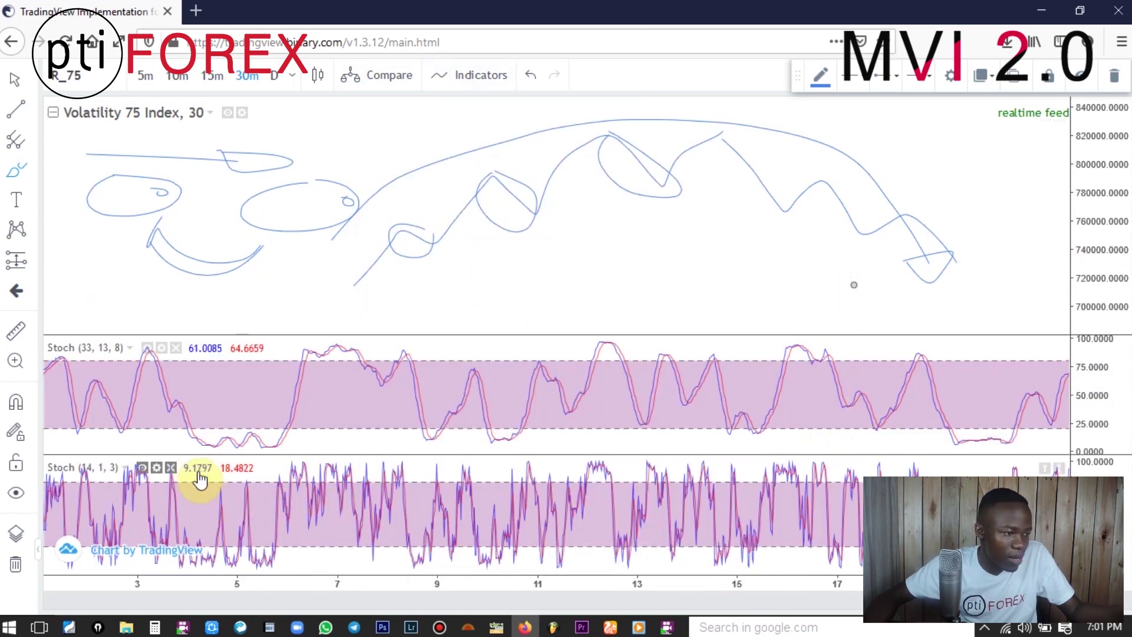
left_click(174, 468)
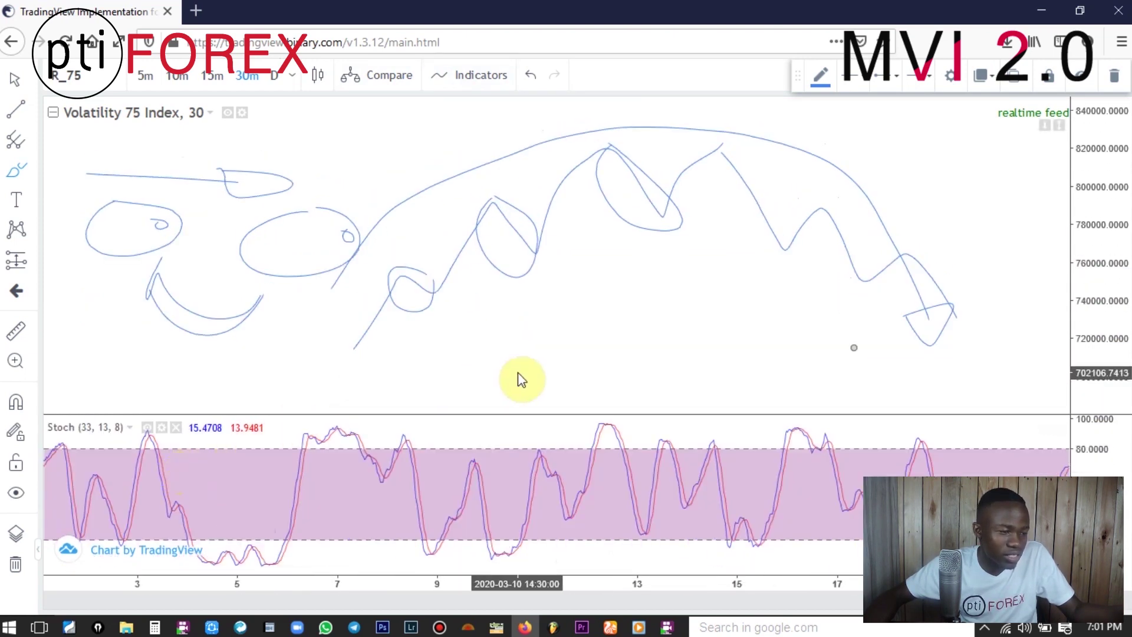
Rescale the price axis and pan back to mid-March candles around 372000–400000.
left_click_drag(1080, 321, 1086, 367)
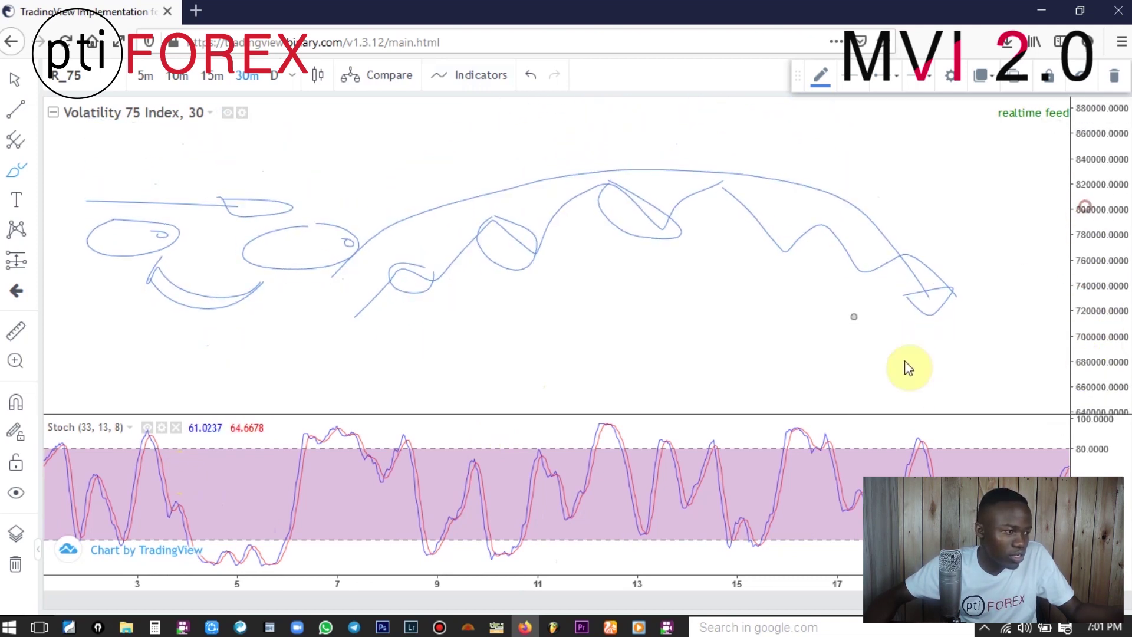
left_click(98, 248)
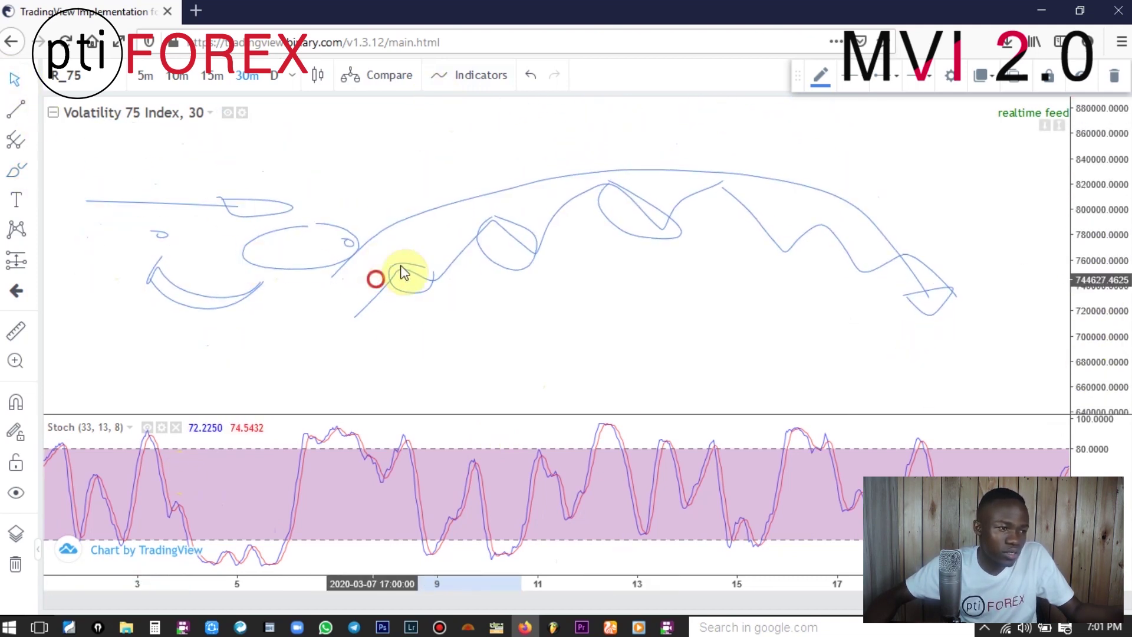
left_click_drag(610, 341, 669, 219)
mouse_move(700, 309)
left_mouse_down()
mouse_move(732, 134)
mouse_move(755, 112)
left_mouse_up()
Zoom in and stretch the price scale to enlarge the mid-March candles in view.
scroll(725, 252, "up", 5)
scroll(752, 273, "up", 1)
mouse_move(1112, 308)
left_mouse_down()
mouse_move(1086, 295)
mouse_move(1106, 321)
left_mouse_up()
left_click_drag(1081, 141, 1096, 169)
left_click_drag(554, 245, 550, 346)
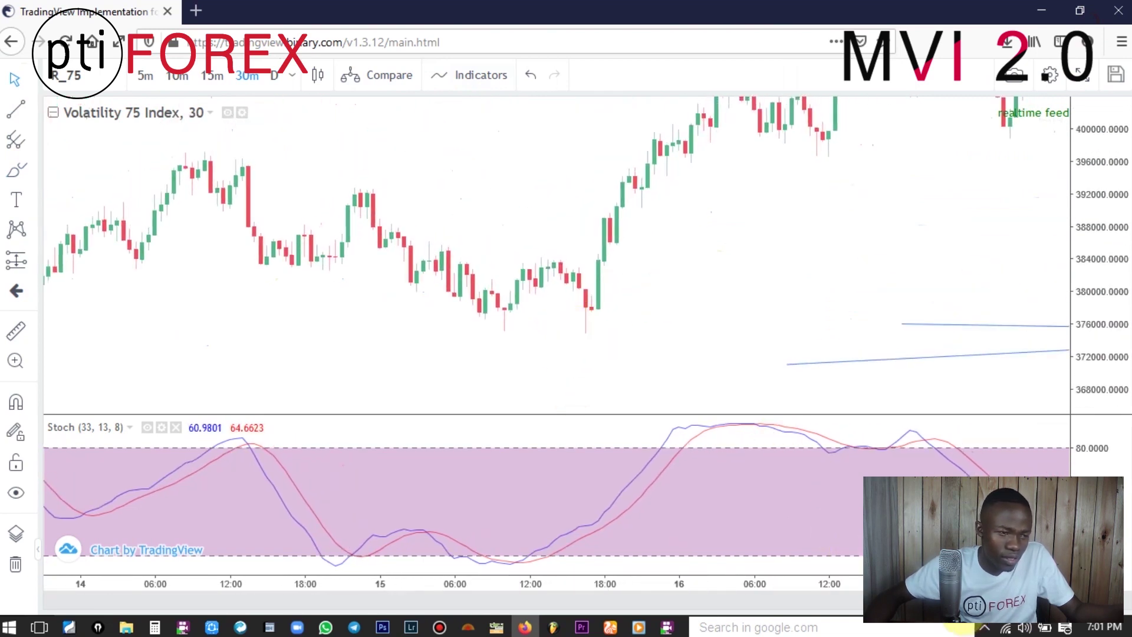
left_click_drag(581, 272, 626, 267)
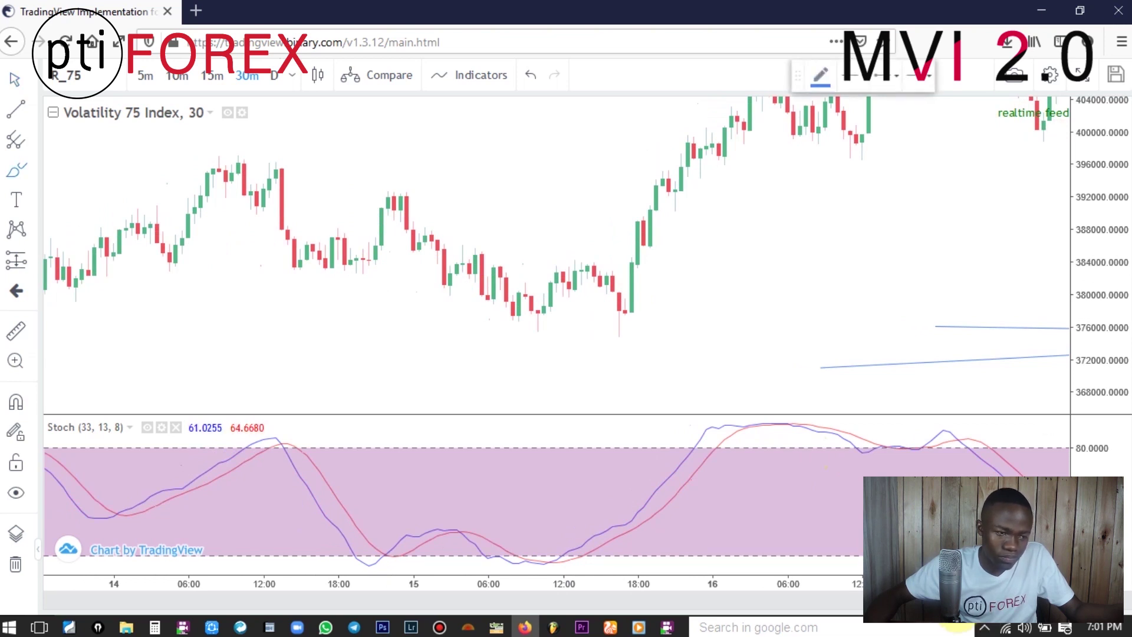
Brush a level at the breakout candle, circle the pre-rally low, mark Stochastic low and peak, and draw a vertical from the rally top.
left_click(596, 252)
left_click(677, 251)
left_click(629, 250)
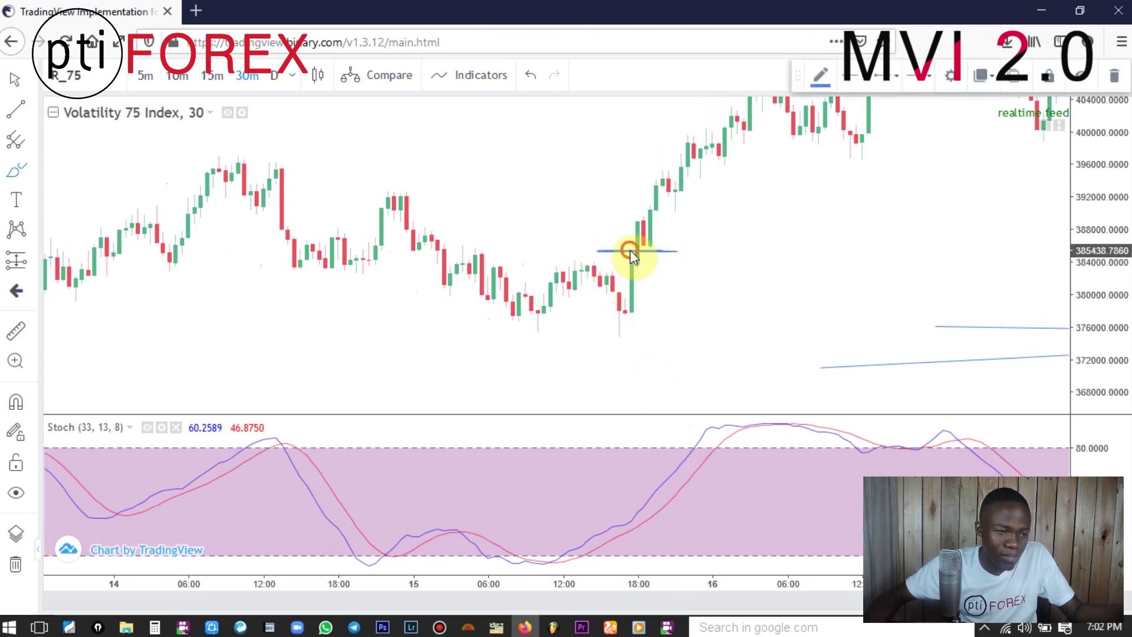
mouse_move(635, 268)
left_mouse_down()
mouse_move(616, 286)
mouse_move(655, 317)
mouse_move(649, 272)
left_mouse_up()
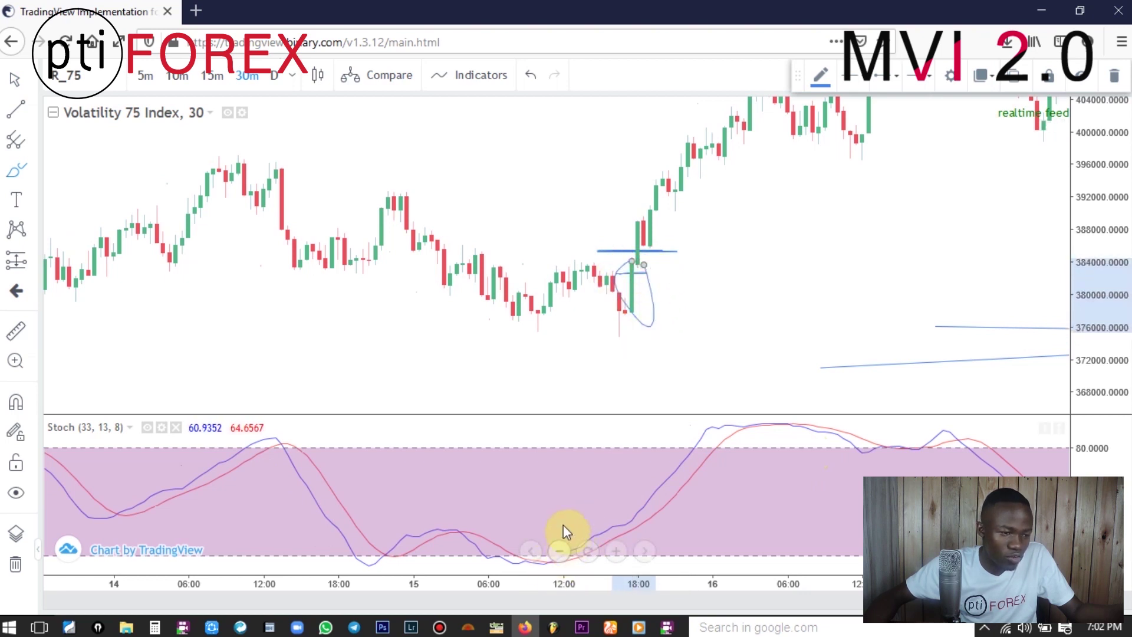
left_click_drag(555, 519, 422, 536)
mouse_move(443, 576)
left_mouse_down()
mouse_move(601, 571)
mouse_move(567, 569)
mouse_move(586, 462)
left_mouse_up()
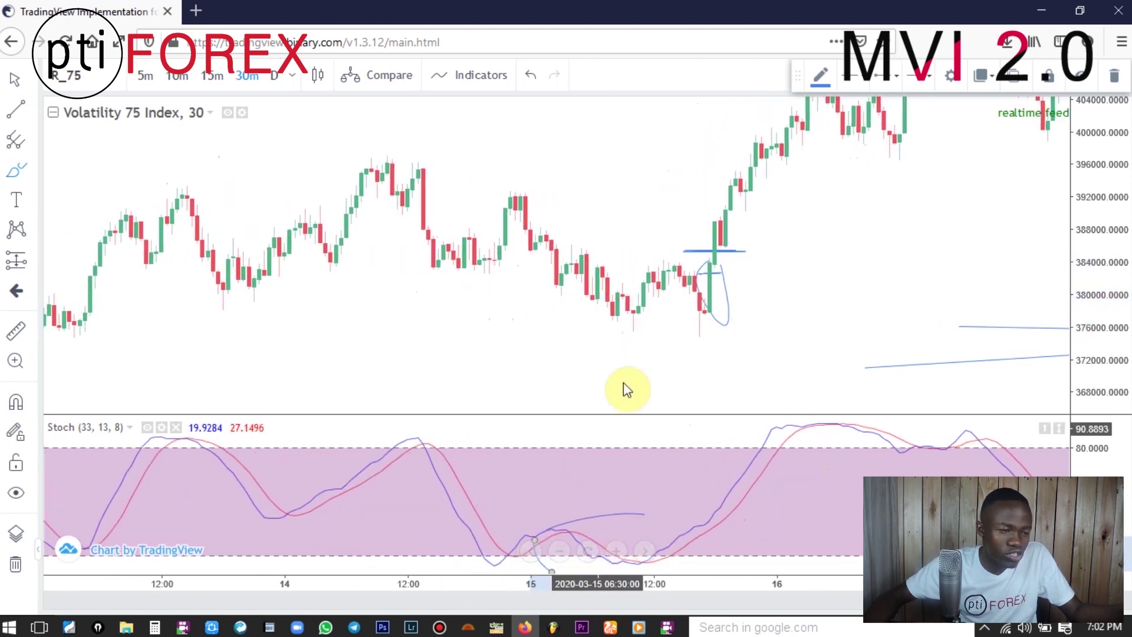
mouse_move(824, 437)
left_mouse_down()
mouse_move(839, 432)
mouse_move(781, 425)
left_mouse_up()
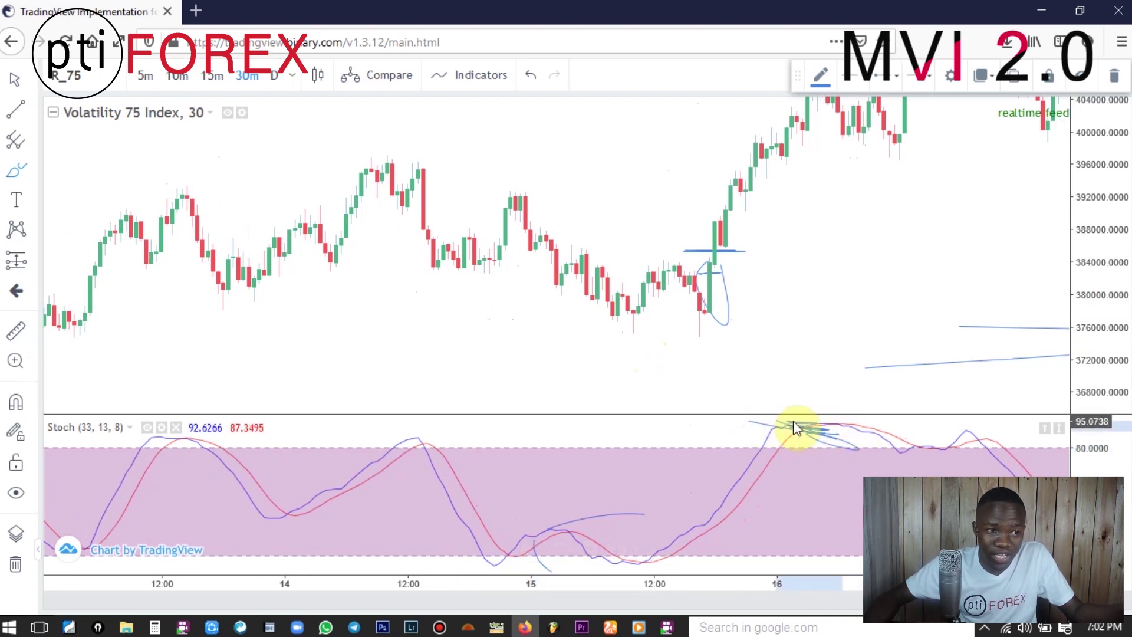
scroll(781, 386, "up", 2)
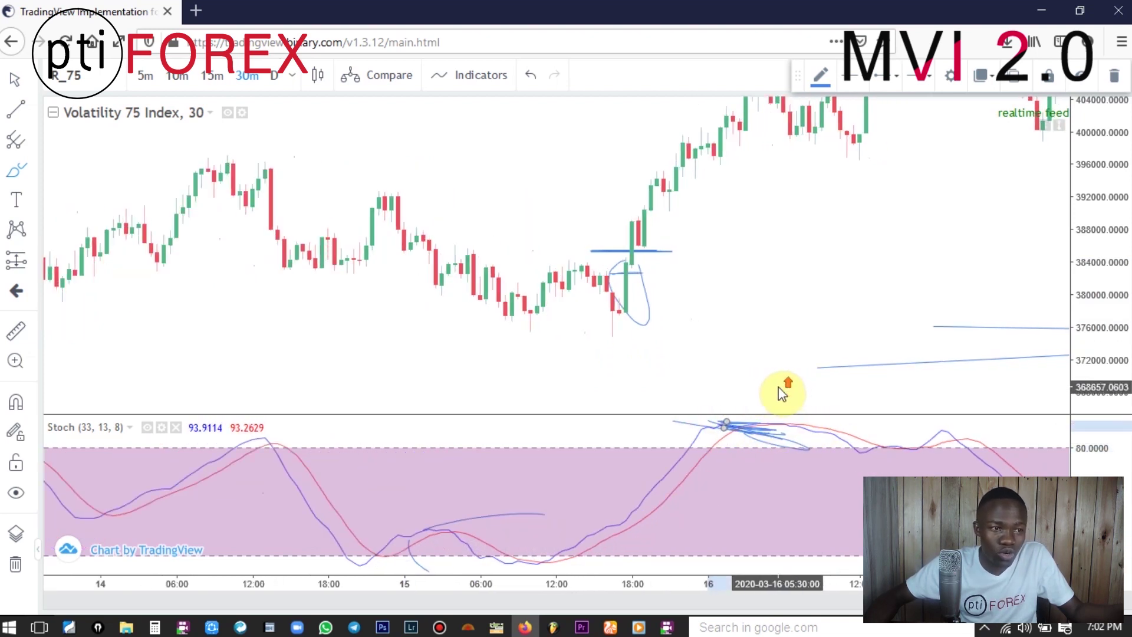
left_click_drag(733, 113, 730, 437)
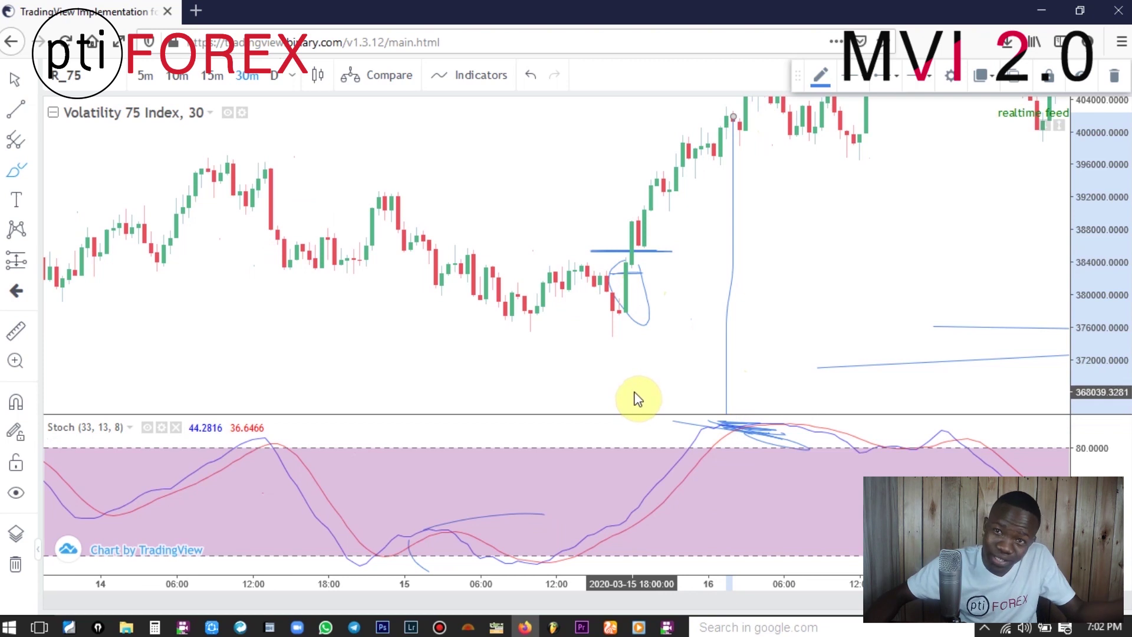
Enlarge the price pane, loop the Stochastic peak and 20:30 low, and circle the 14 March 12:00 candle top.
left_click_drag(283, 415, 291, 442)
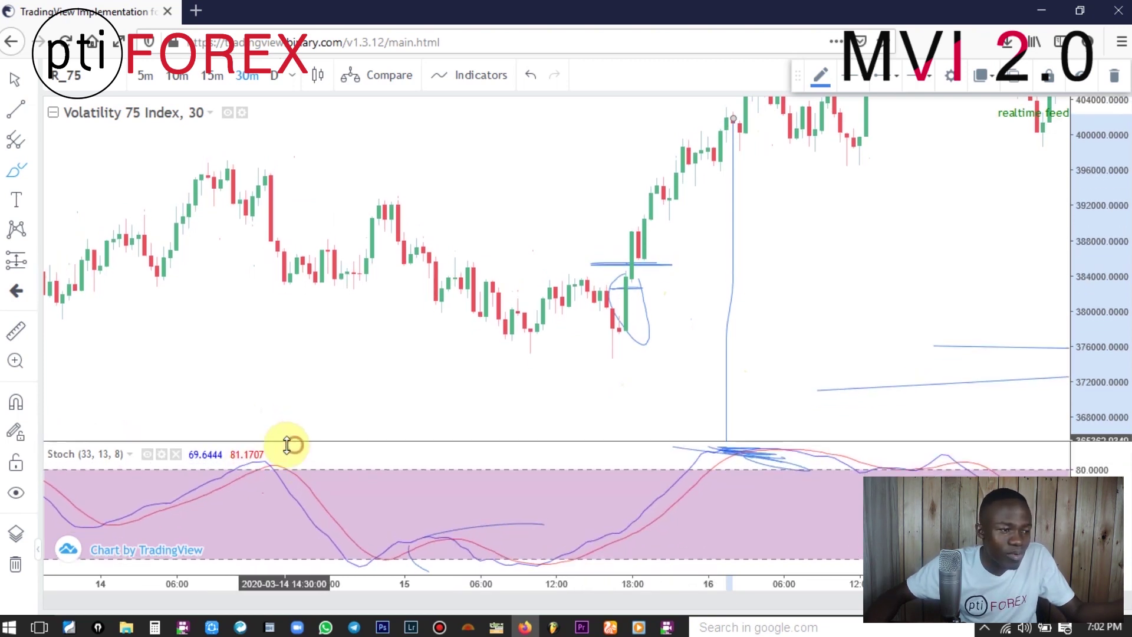
mouse_move(303, 388)
left_mouse_down()
mouse_move(289, 448)
mouse_move(293, 368)
mouse_move(303, 395)
left_mouse_up()
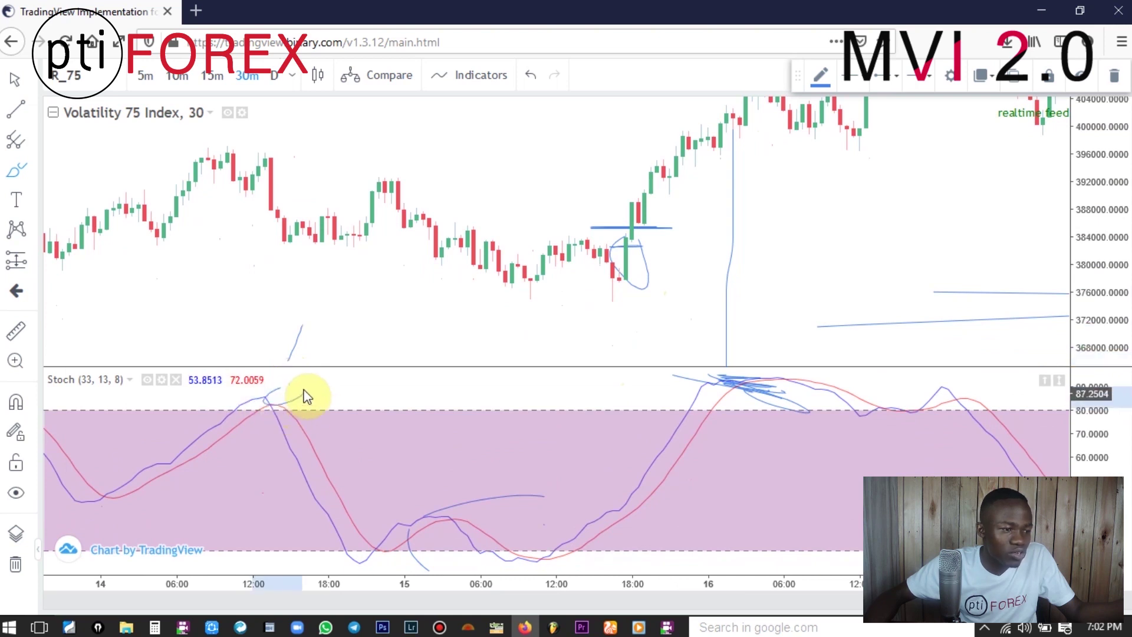
left_click(350, 548)
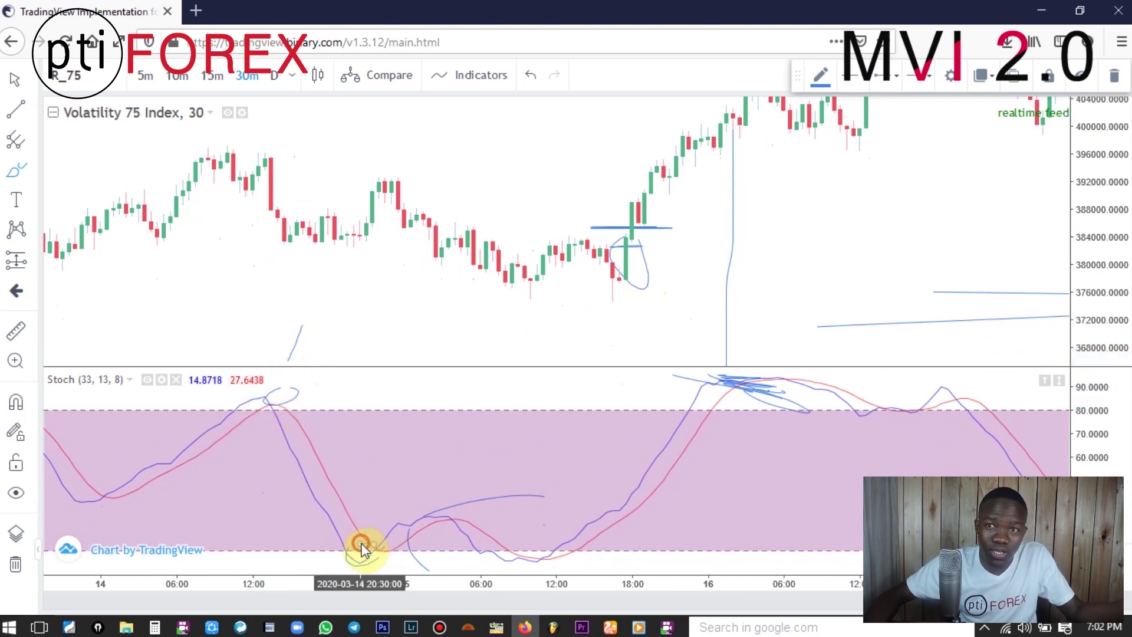
left_click_drag(360, 548, 360, 543)
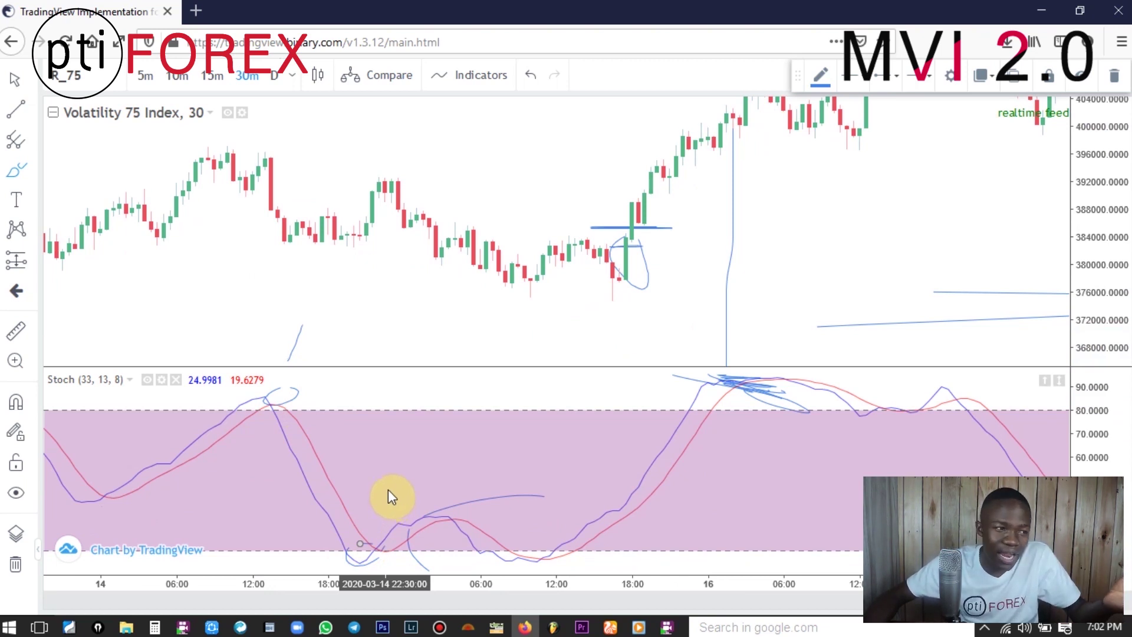
mouse_move(273, 160)
left_mouse_down()
mouse_move(177, 190)
mouse_move(316, 157)
mouse_move(244, 159)
left_mouse_up()
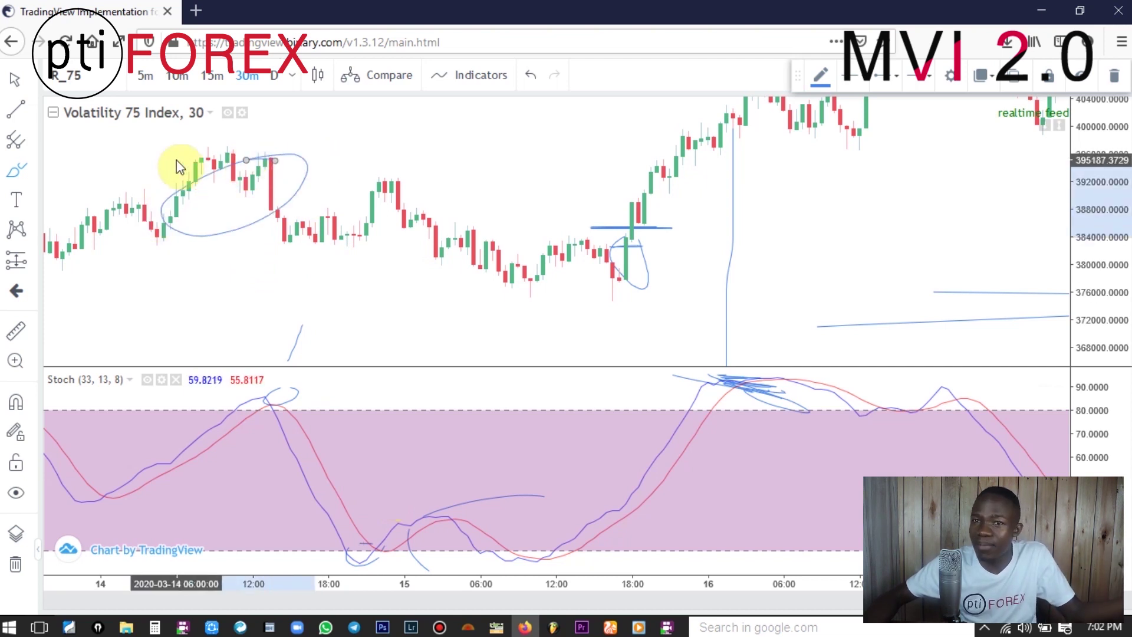